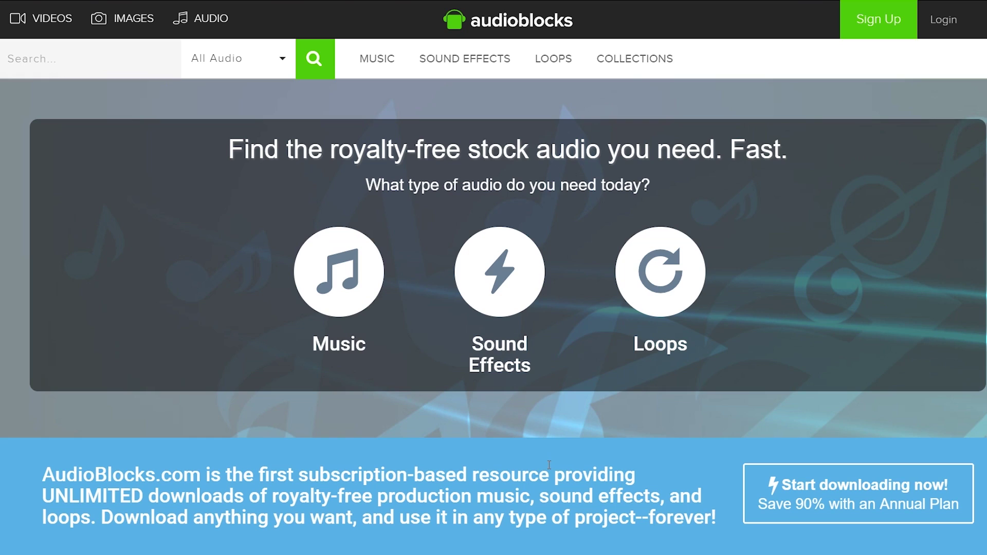
# Open the Audioblocks Sound Effects results and scroll through them.
pyautogui.click(500, 291)
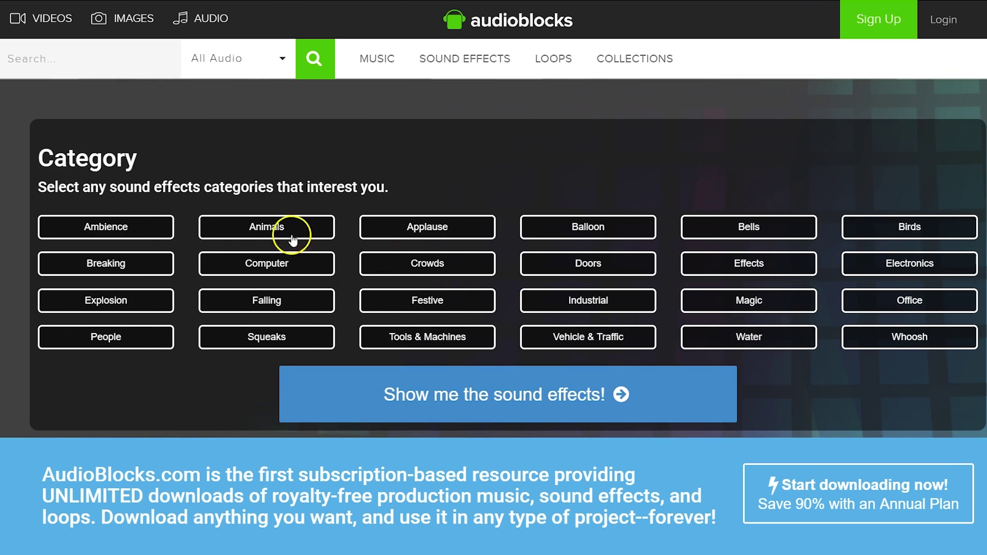
pyautogui.click(464, 401)
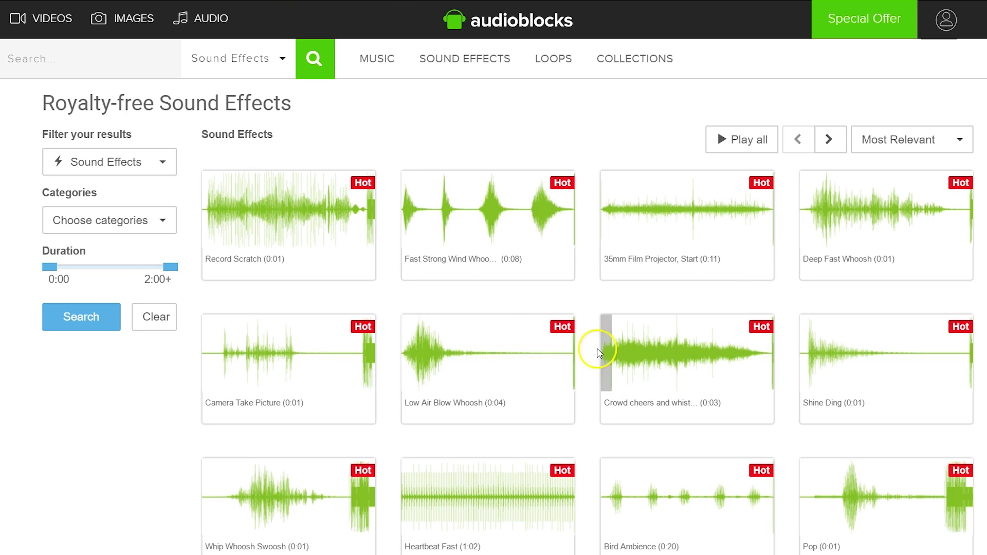
pyautogui.scroll(-3, 466, 512)
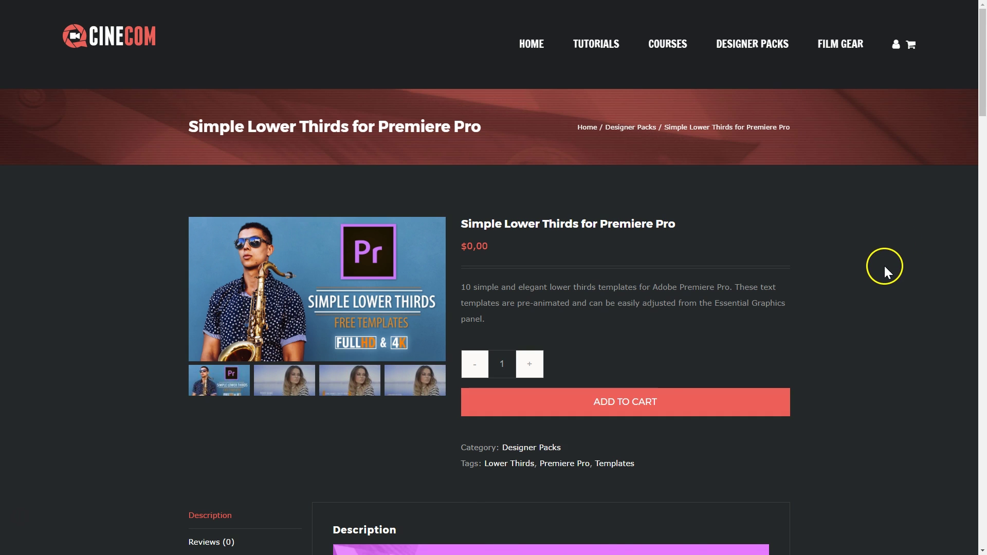
pyautogui.scroll(-8, 884, 266)
pyautogui.scroll(-20, 884, 271)
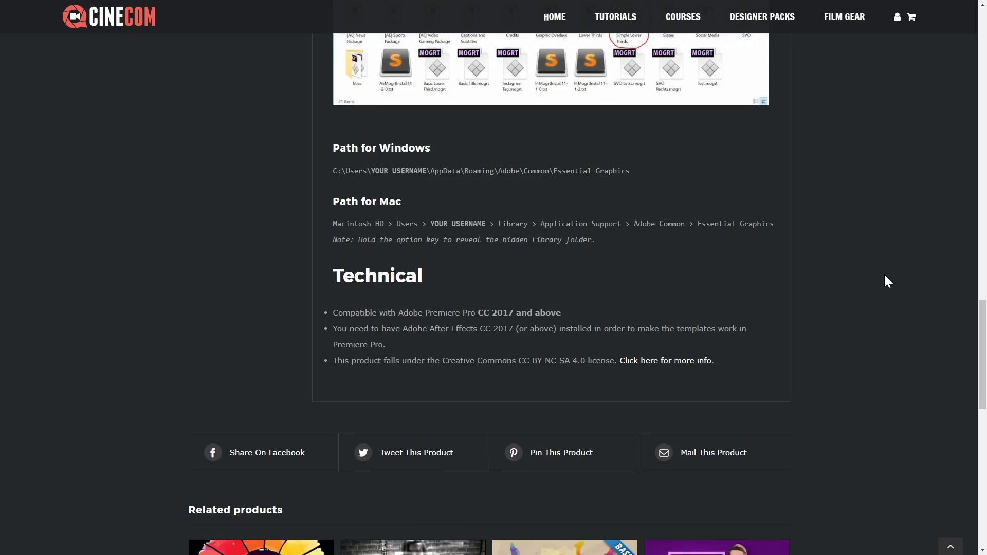
pyautogui.scroll(16, 884, 273)
pyautogui.scroll(12, 886, 277)
pyautogui.scroll(1, 887, 279)
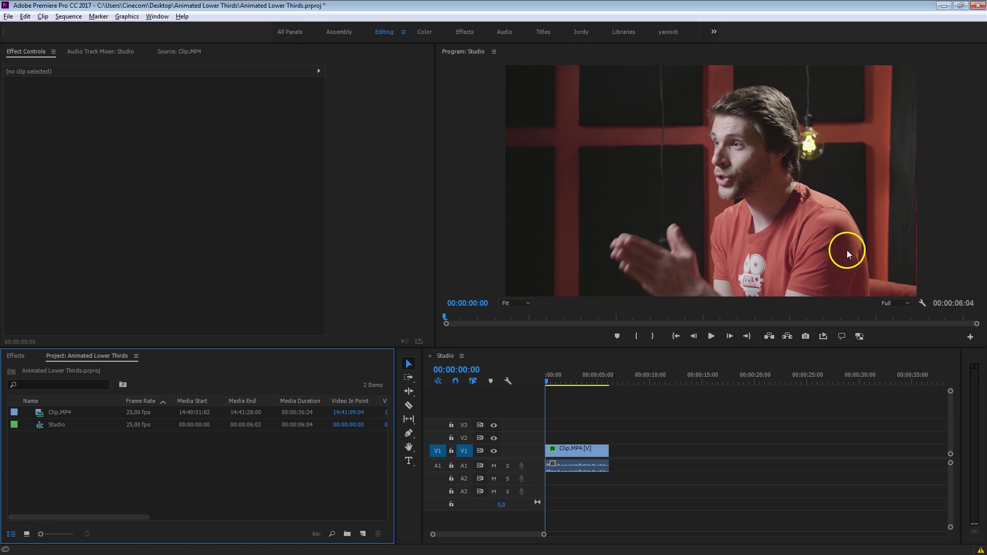
# Play the Studio sequence and stop playback at 00:00:04:02.
pyautogui.press('space')
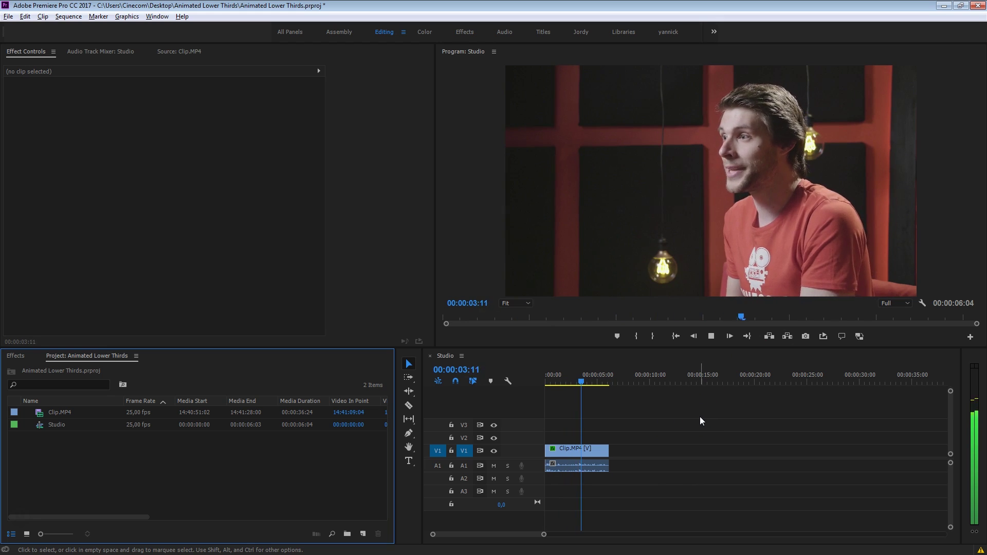
pyautogui.press('space')
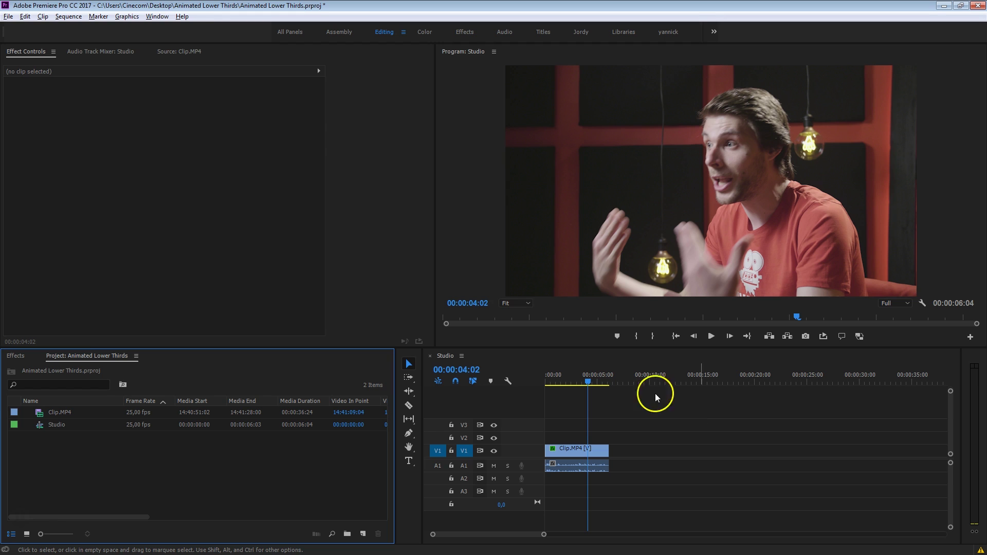
# Show the Essential Graphics panel from the Window menu and start installing a Motion Graphics template.
pyautogui.click(157, 17)
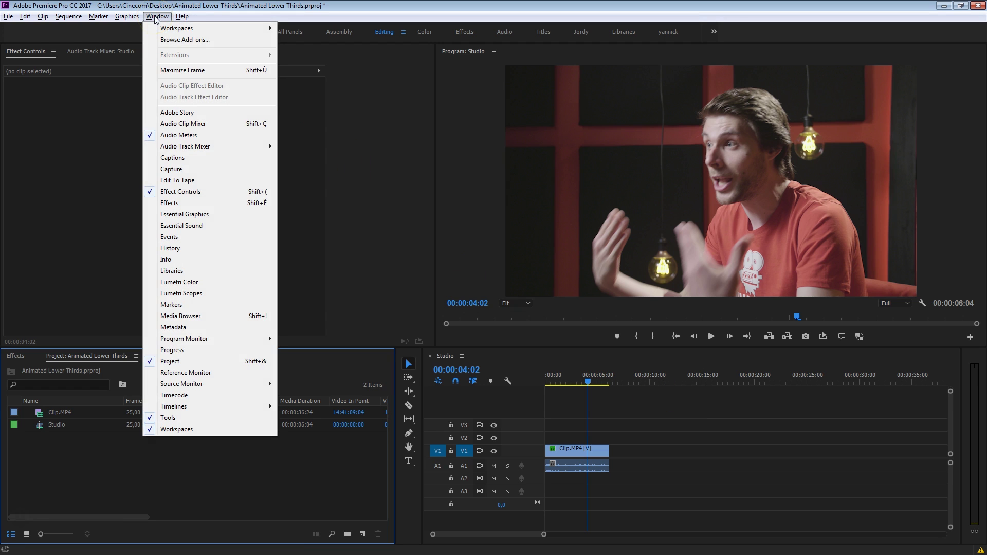
pyautogui.click(218, 216)
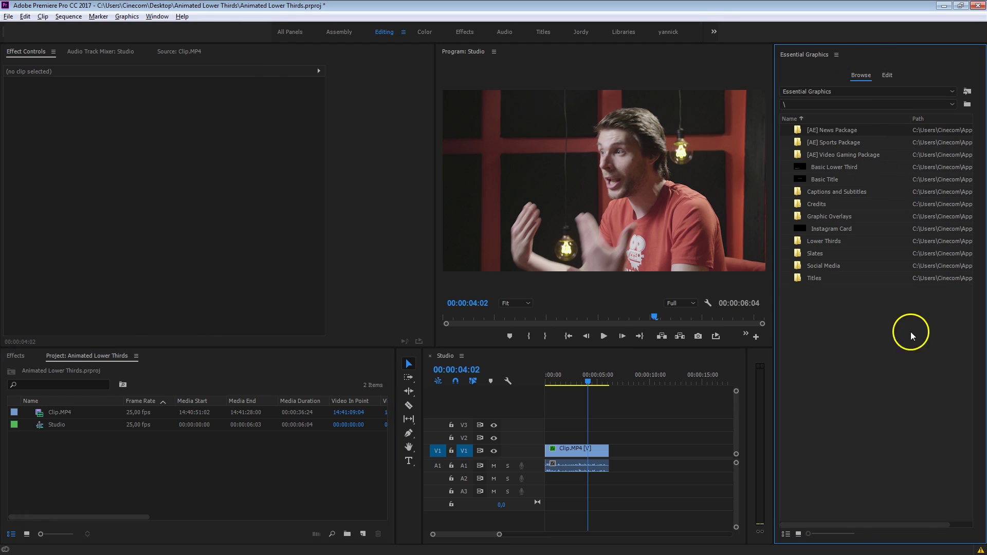
pyautogui.moveTo(866, 311); pyautogui.dragTo(806, 123)
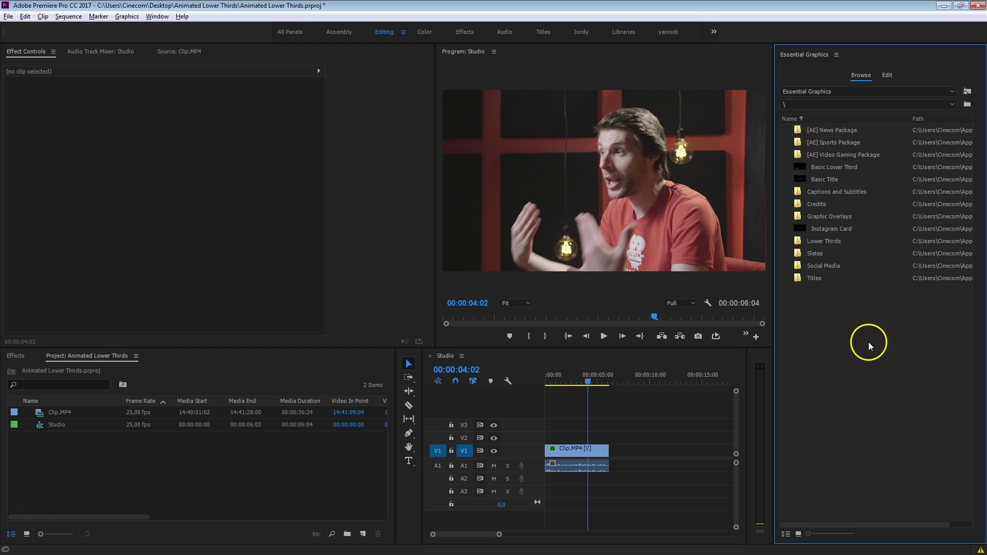
pyautogui.click(967, 94)
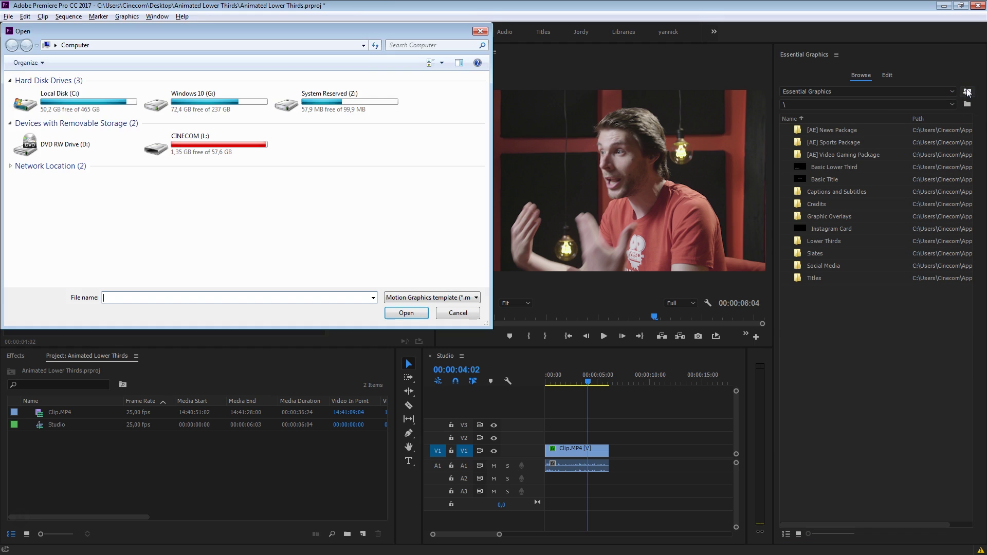
# Install SIMPLE LOWER THIRD 1 .mogrt from Desktop > Simple Lower Thirds > 1080p.
pyautogui.click(55, 45)
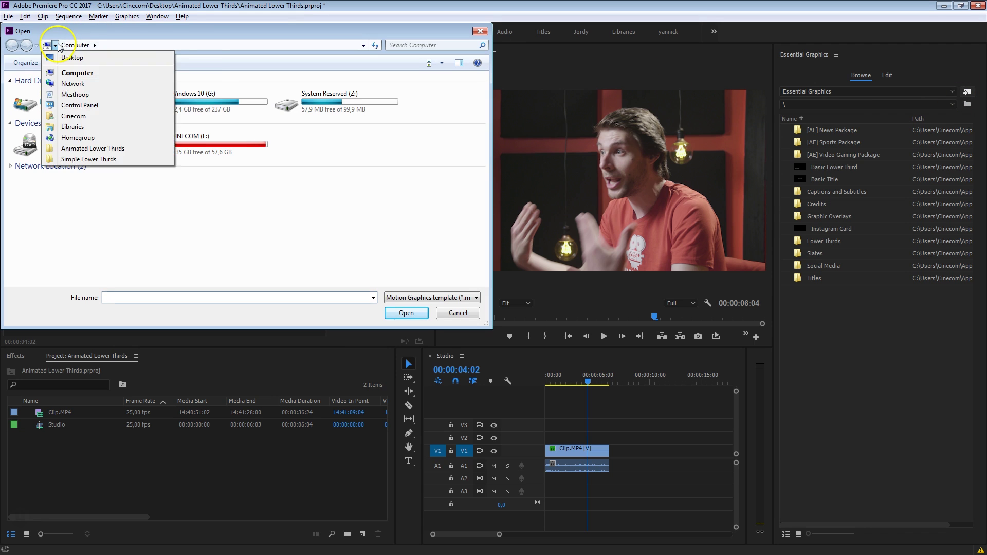
pyautogui.click(74, 48)
pyautogui.click(64, 45)
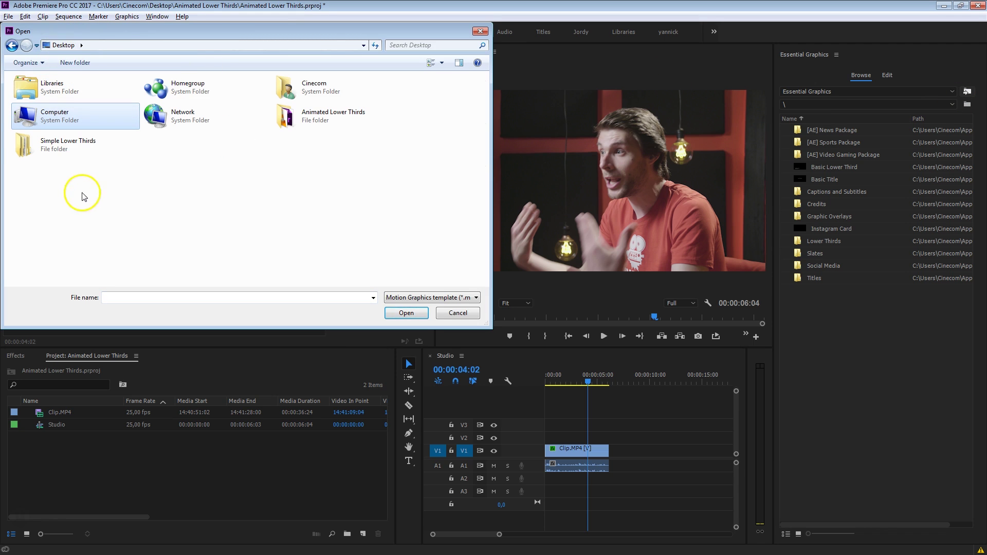
pyautogui.doubleClick(65, 159)
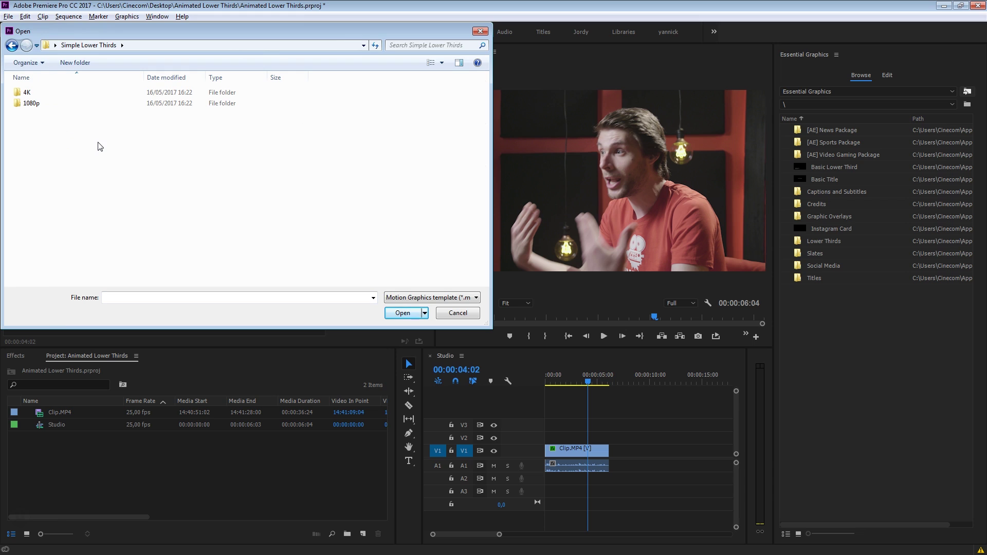
pyautogui.click(38, 96)
pyautogui.click(44, 104)
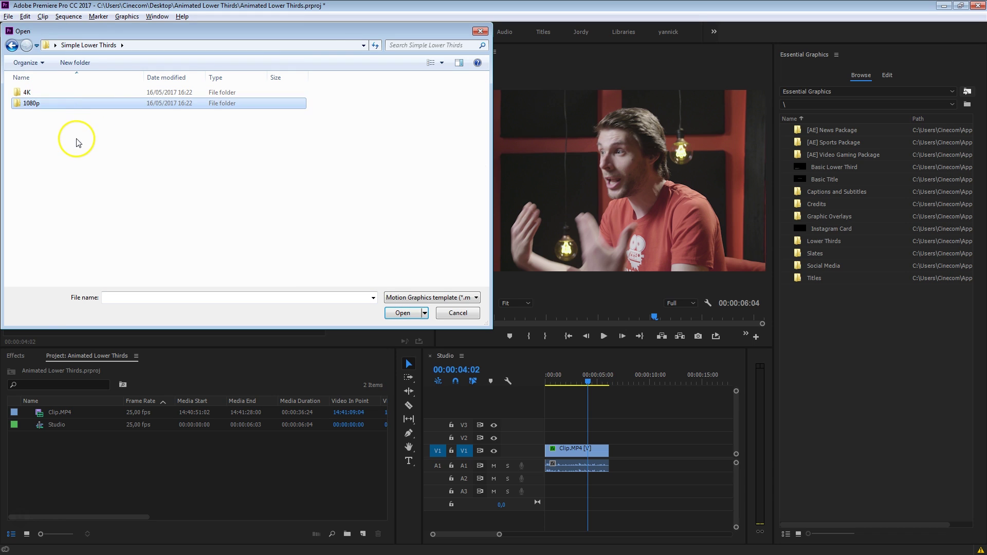
pyautogui.doubleClick(47, 105)
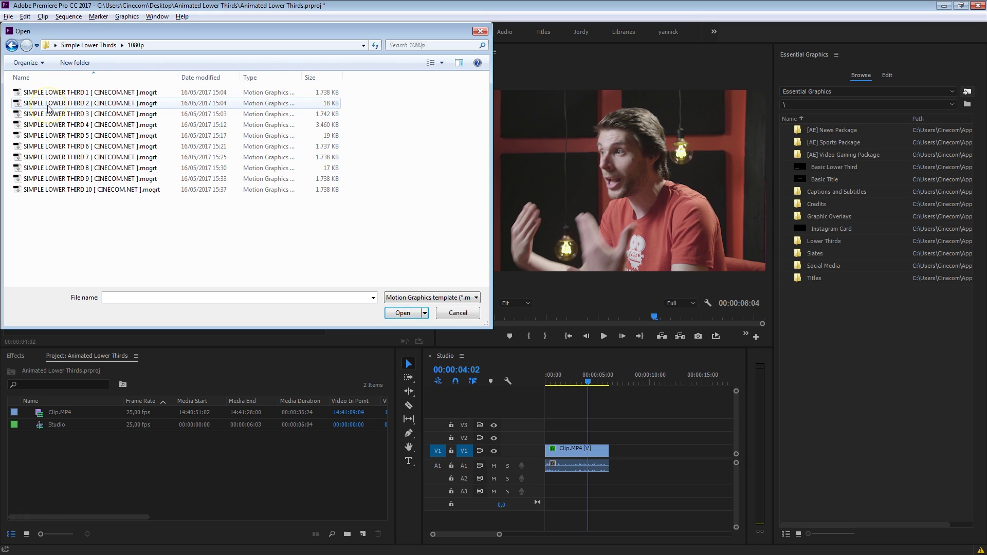
pyautogui.click(51, 92)
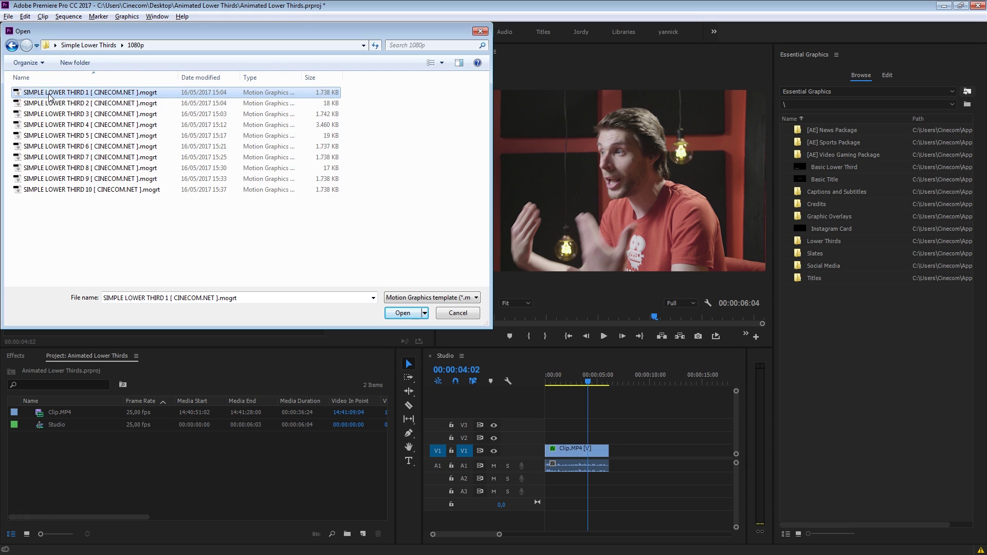
pyautogui.click(529, 298)
pyautogui.click(403, 313)
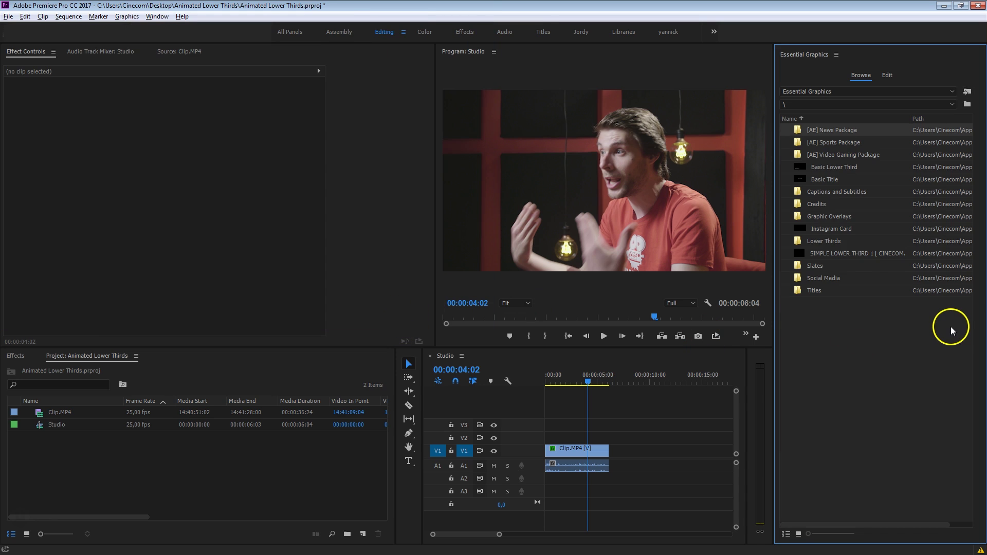
# Delete the SIMPLE LOWER THIRD 1 template from the Essential Graphics list.
pyautogui.click(876, 257)
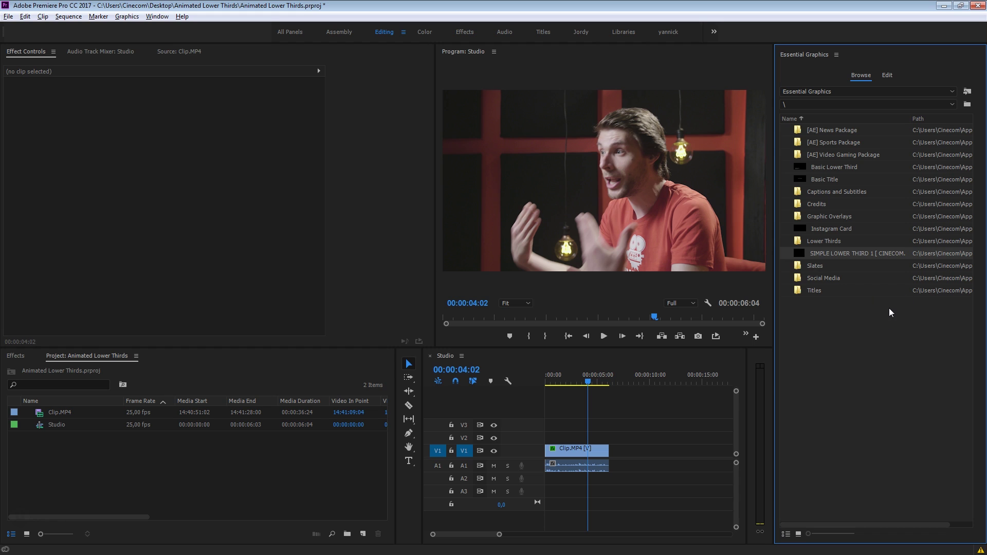
pyautogui.rightClick(848, 253)
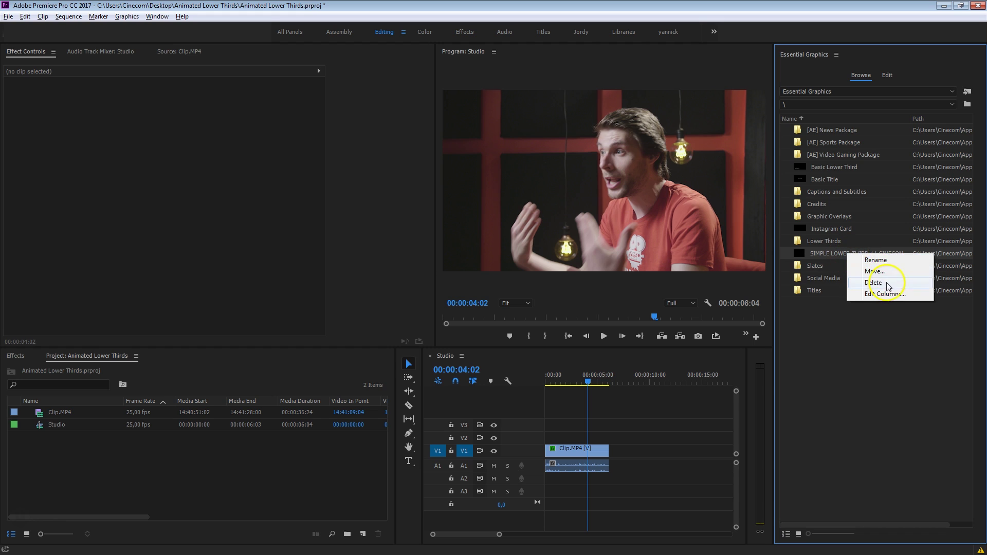
pyautogui.click(889, 284)
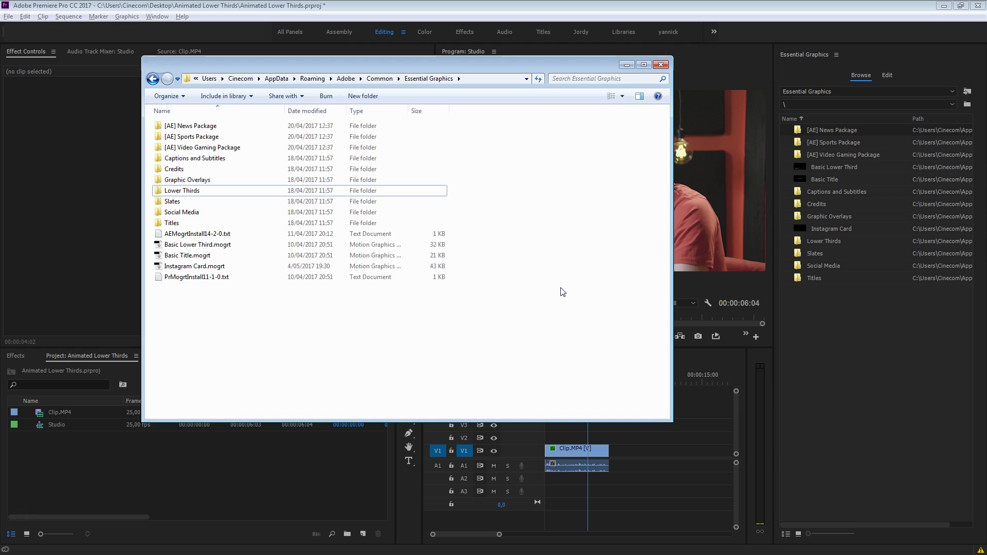
# Drag the Desktop's Simple Lower Thirds folder into AppData\Roaming\Adobe\Common\Essential Graphics using a second Explorer window.
pyautogui.click(481, 79)
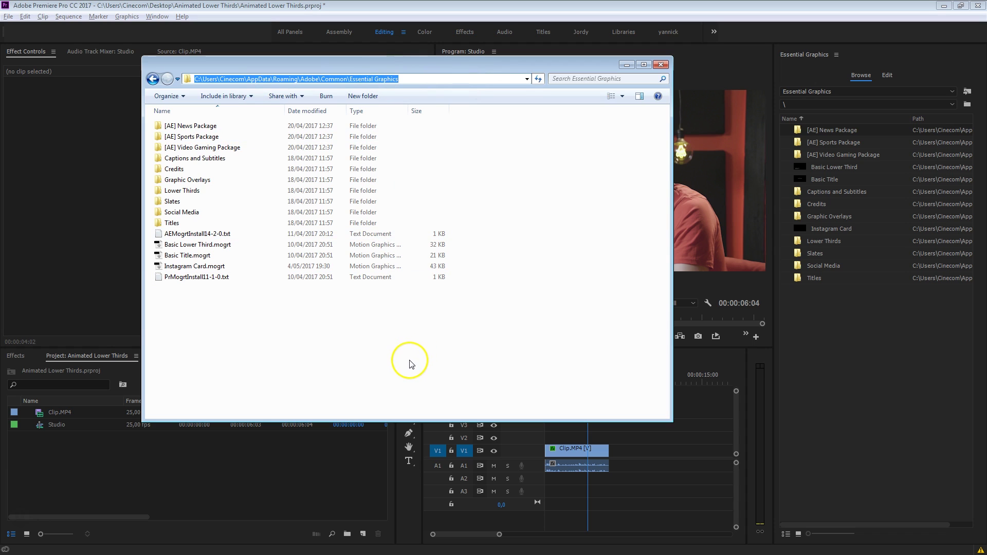
pyautogui.click(359, 359)
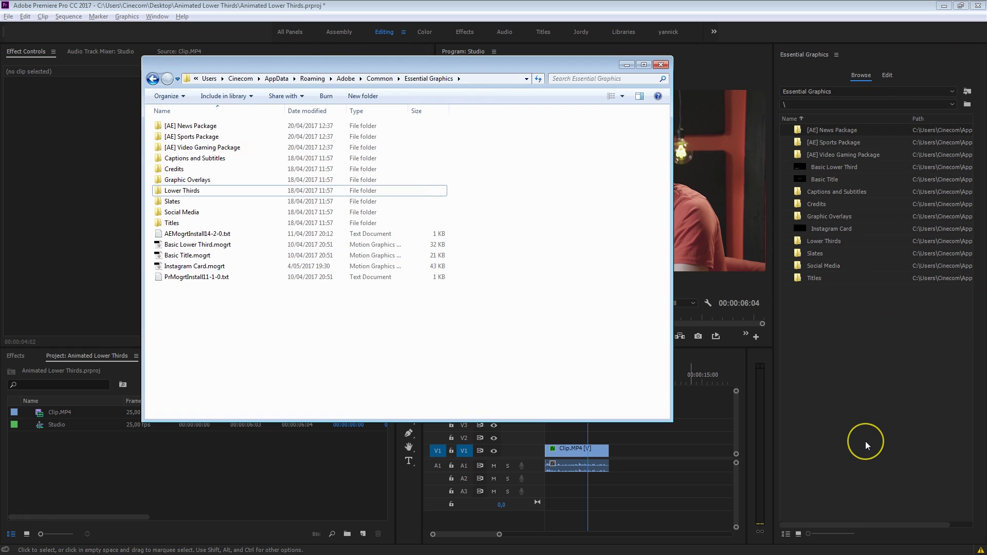
pyautogui.hotkey('ctrl', 'n')
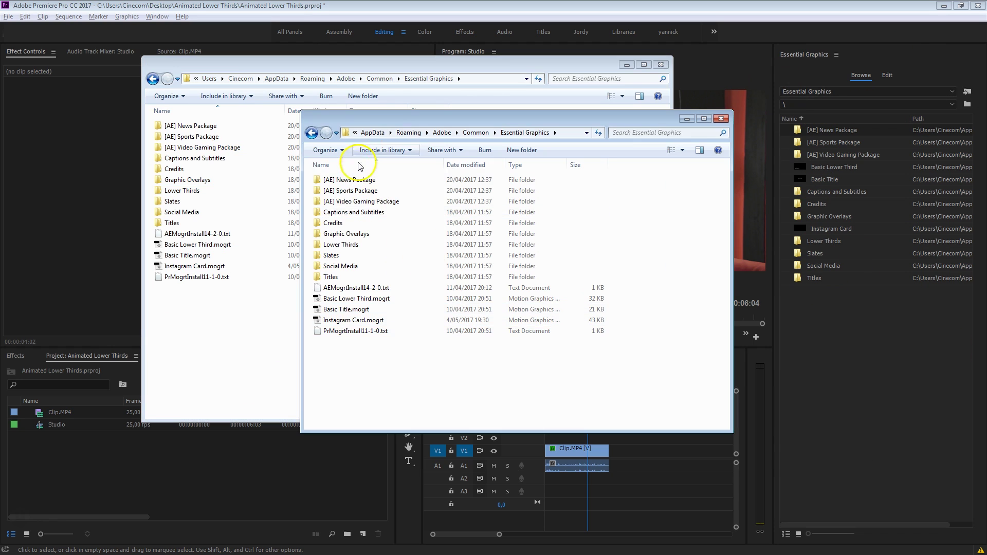
pyautogui.click(355, 135)
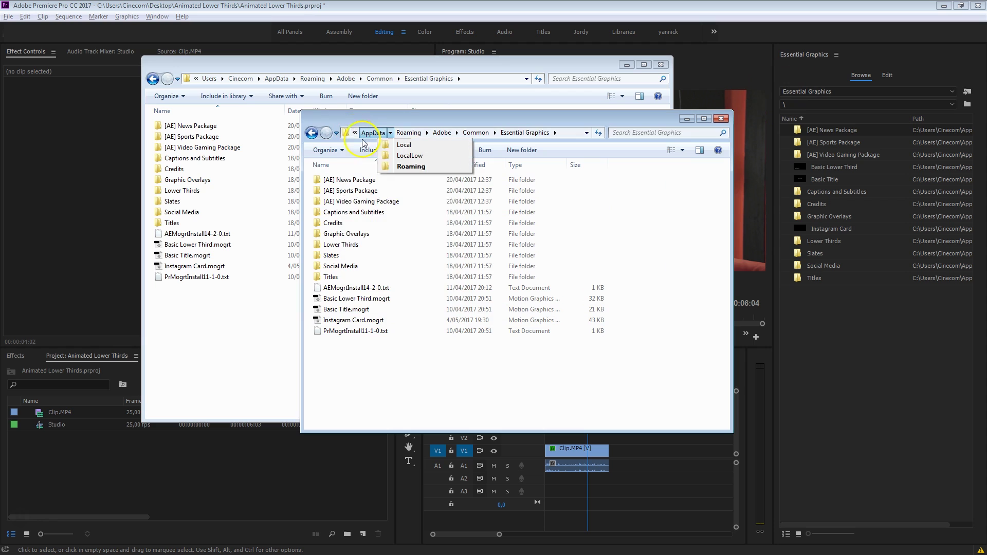
pyautogui.click(367, 188)
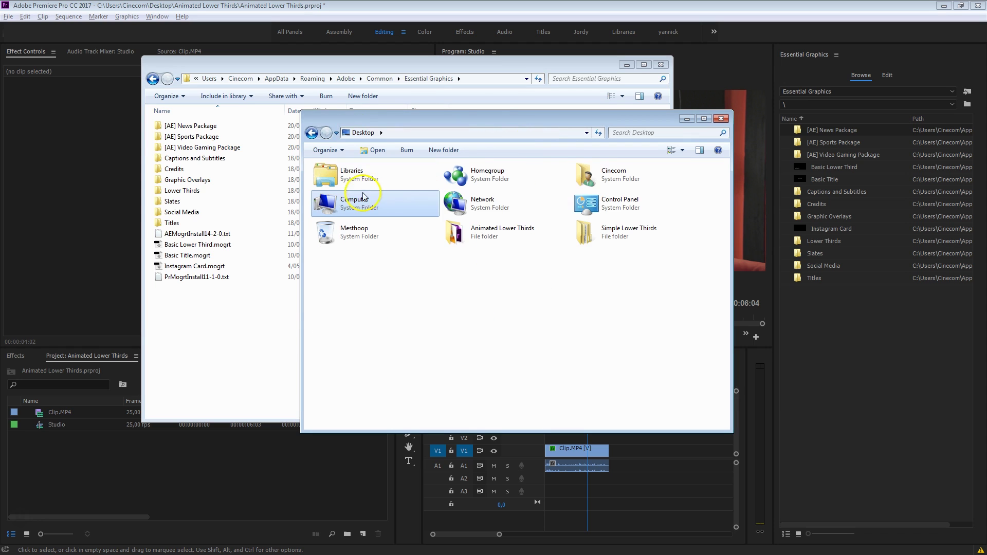
pyautogui.click(594, 239)
pyautogui.moveTo(594, 239); pyautogui.dragTo(254, 329)
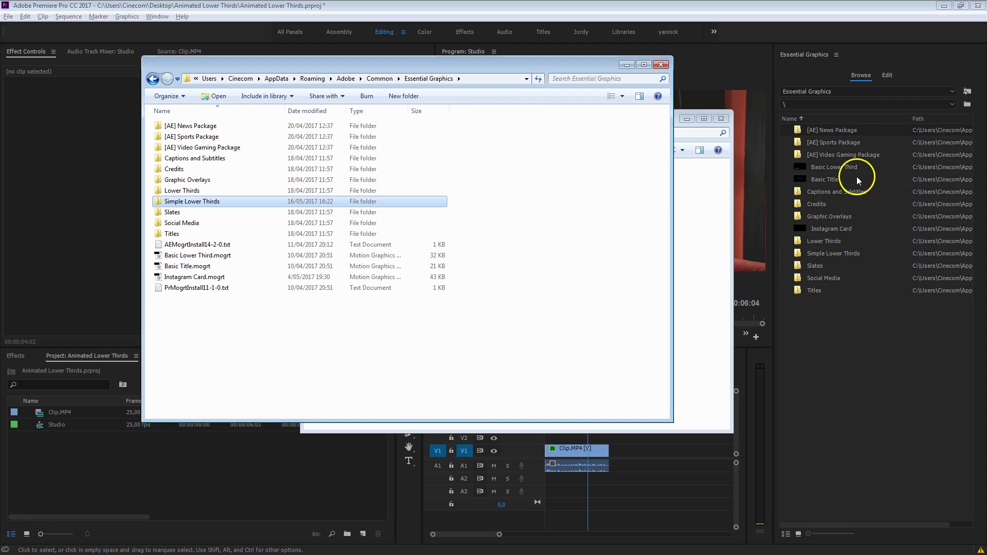
pyautogui.click(825, 254)
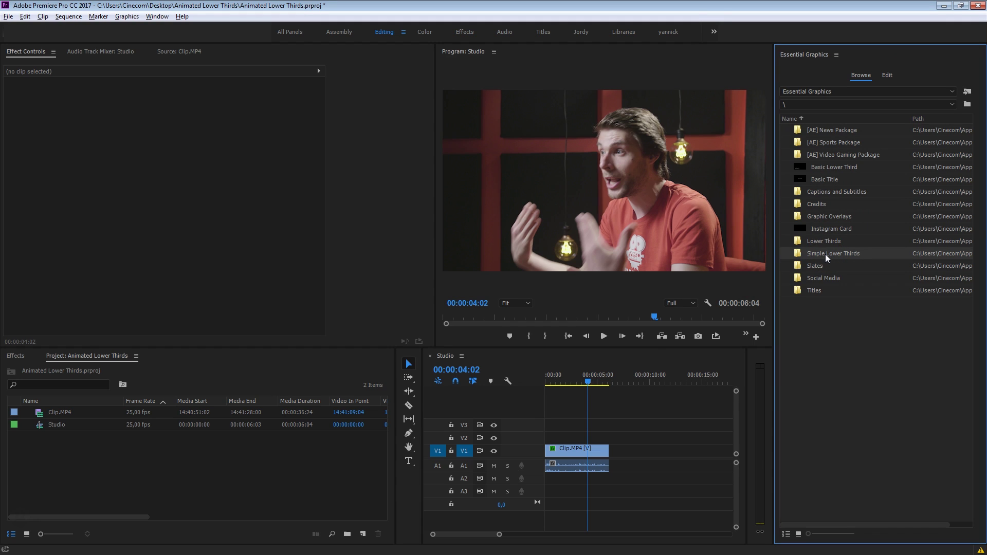
# Drag SIMPLE LOWER THIRD 1 from Simple Lower Thirds > 1080p onto V2 above Clip.MP4.
pyautogui.doubleClick(800, 253)
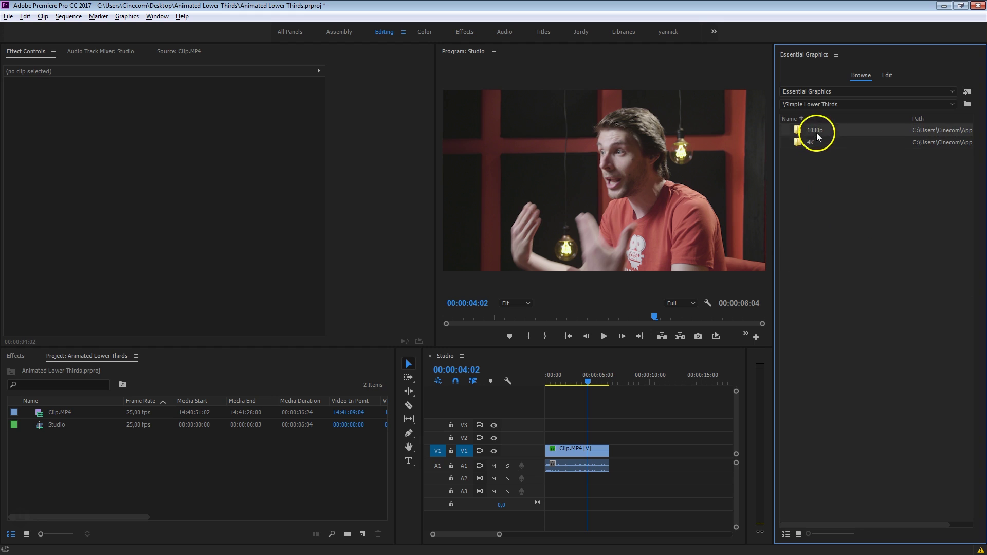
pyautogui.doubleClick(800, 128)
pyautogui.click(854, 282)
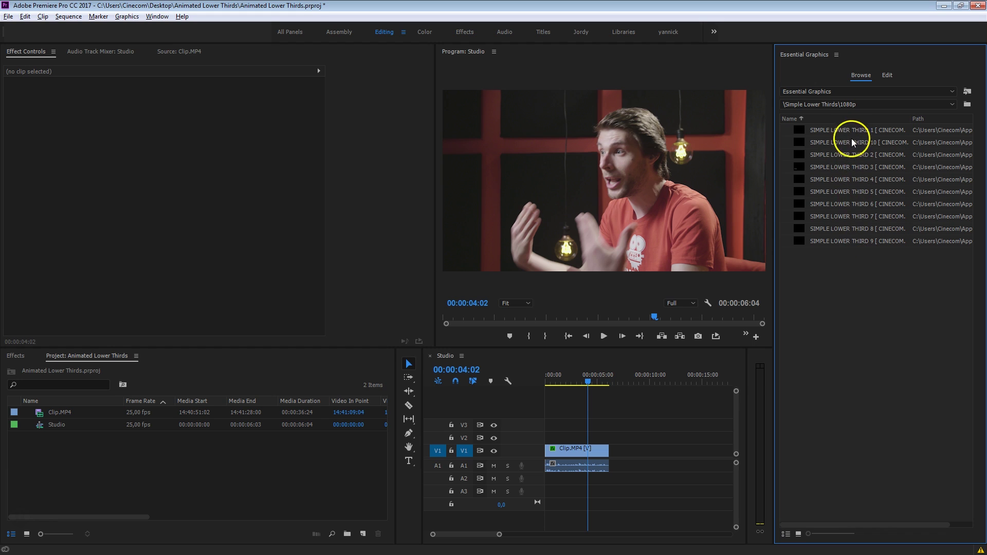
pyautogui.moveTo(832, 129); pyautogui.dragTo(558, 442)
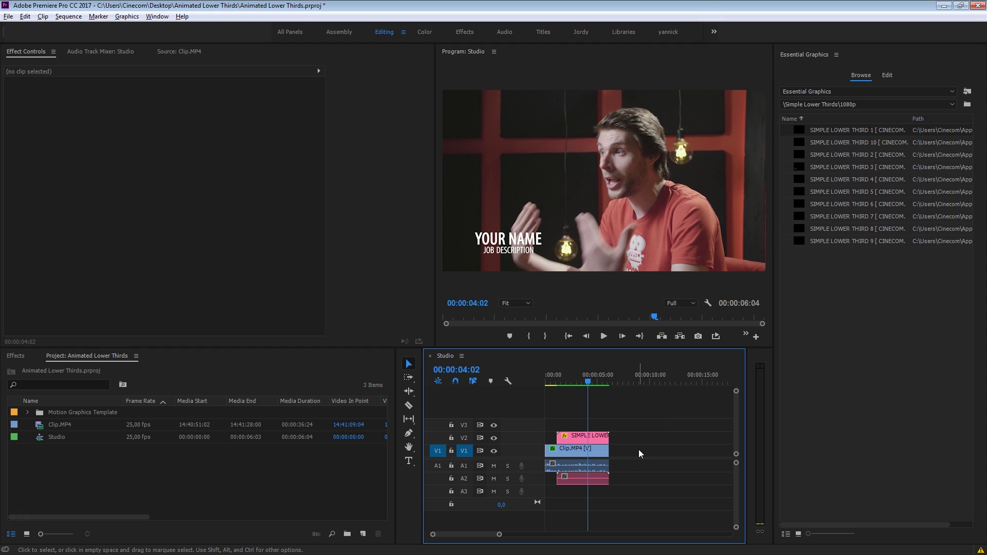
# Play the lower third animation, park at 00:00:01:24, and select the lower third clip.
pyautogui.click(585, 405)
pyautogui.click(550, 379)
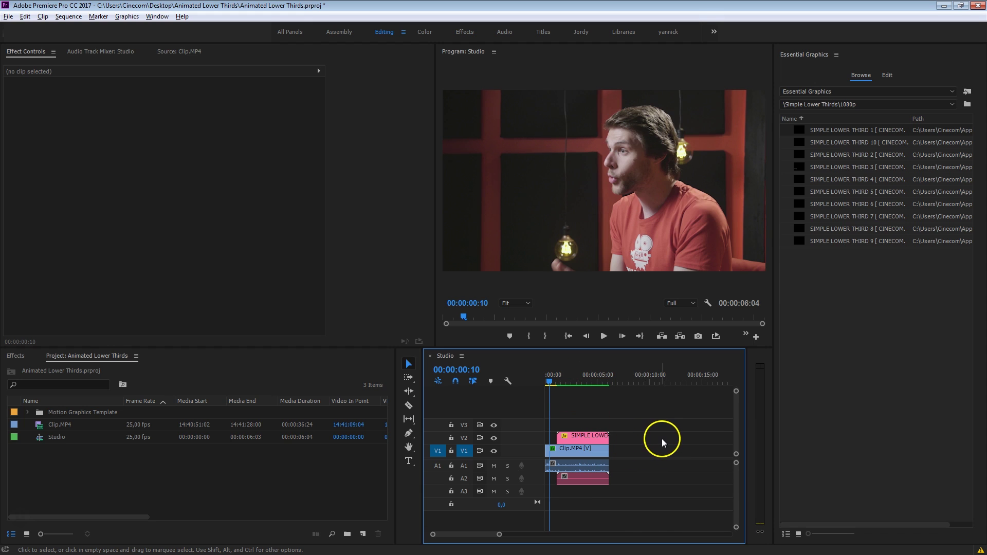
pyautogui.press('space')
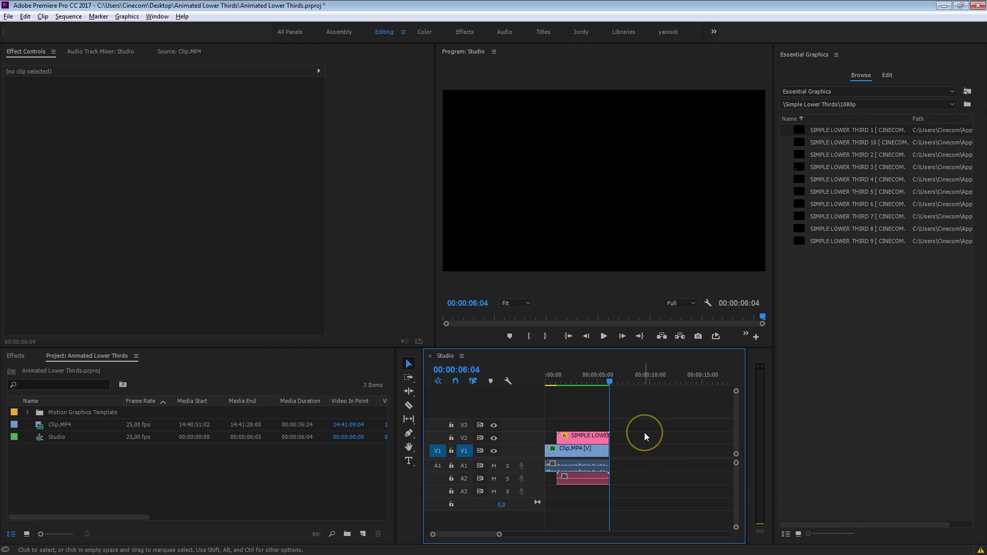
pyautogui.click(588, 380)
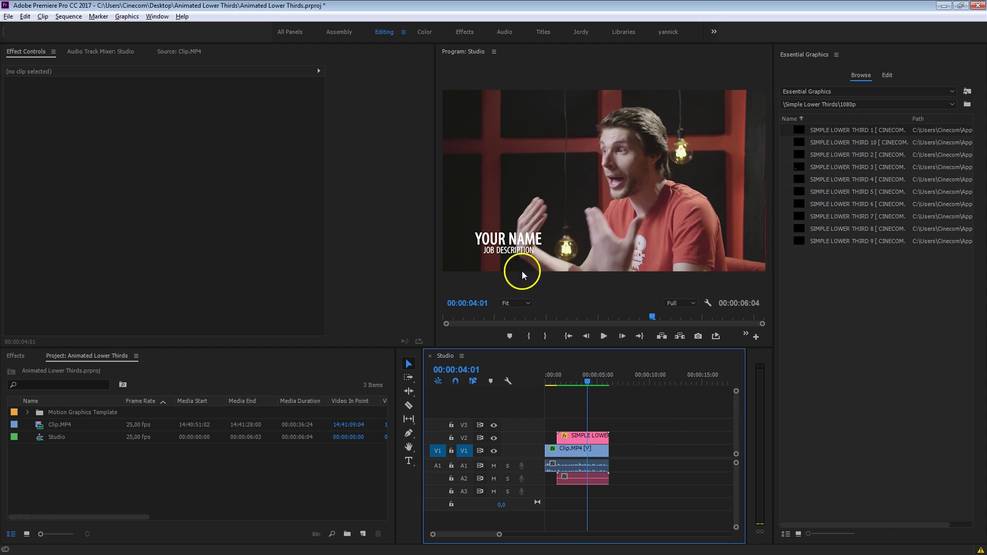
pyautogui.click(566, 383)
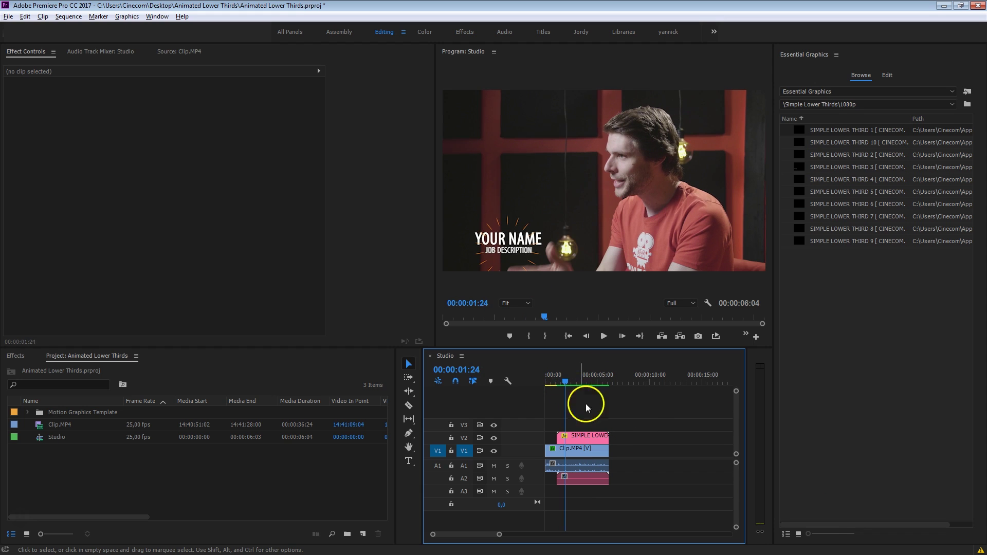
pyautogui.click(583, 440)
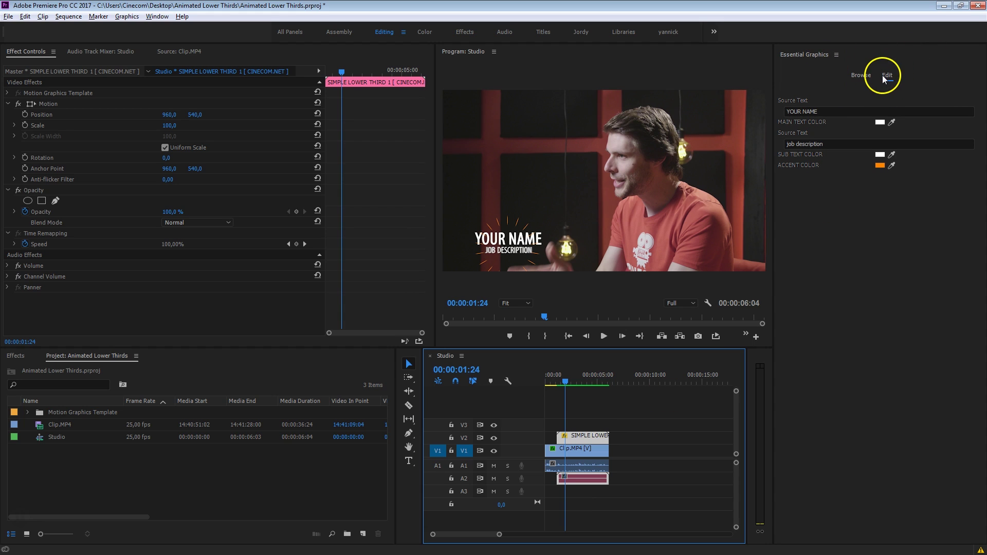
# Enter the presenter's name as main text and 'filmmaker' as the job description.
pyautogui.click(817, 111)
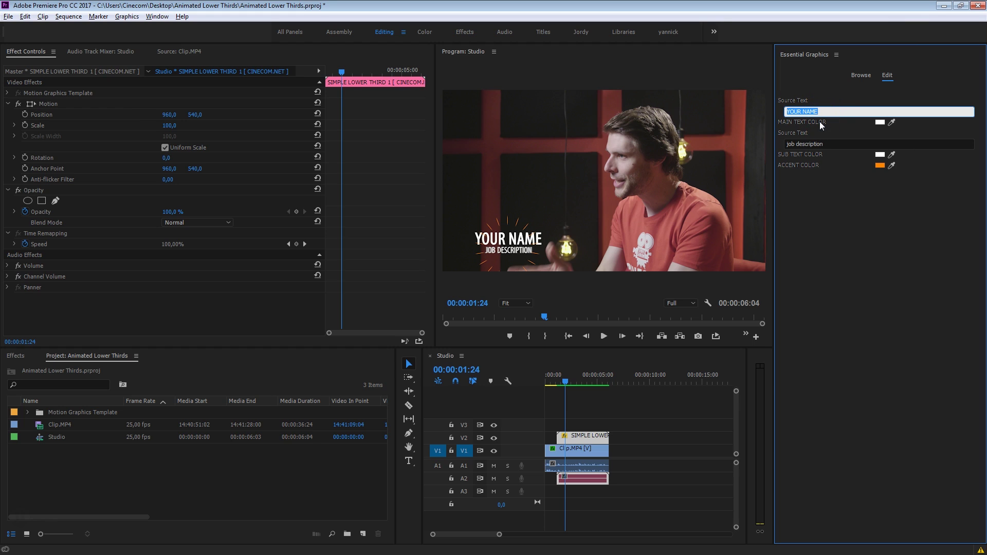
pyautogui.write('JORDY VANDEPUT')
pyautogui.press('Tab')
pyautogui.write('filmmaker')
pyautogui.click(870, 248)
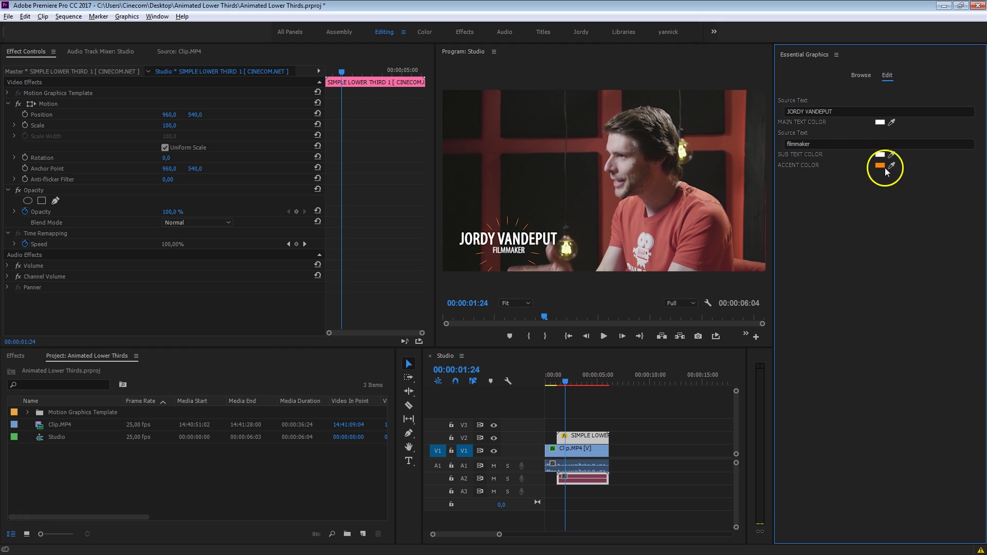
# Set the main text colour to cyan.
pyautogui.click(879, 123)
pyautogui.moveTo(519, 249); pyautogui.dragTo(520, 299)
pyautogui.click(482, 327)
pyautogui.click(606, 228)
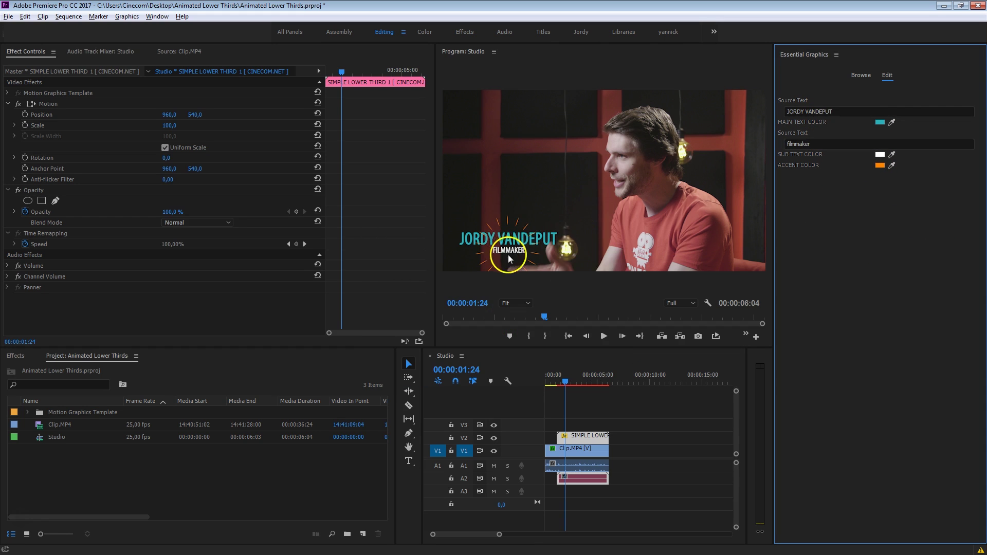
# Set the sub text colour to magenta.
pyautogui.click(880, 154)
pyautogui.moveTo(525, 331); pyautogui.dragTo(522, 354)
pyautogui.click(500, 325)
pyautogui.click(621, 229)
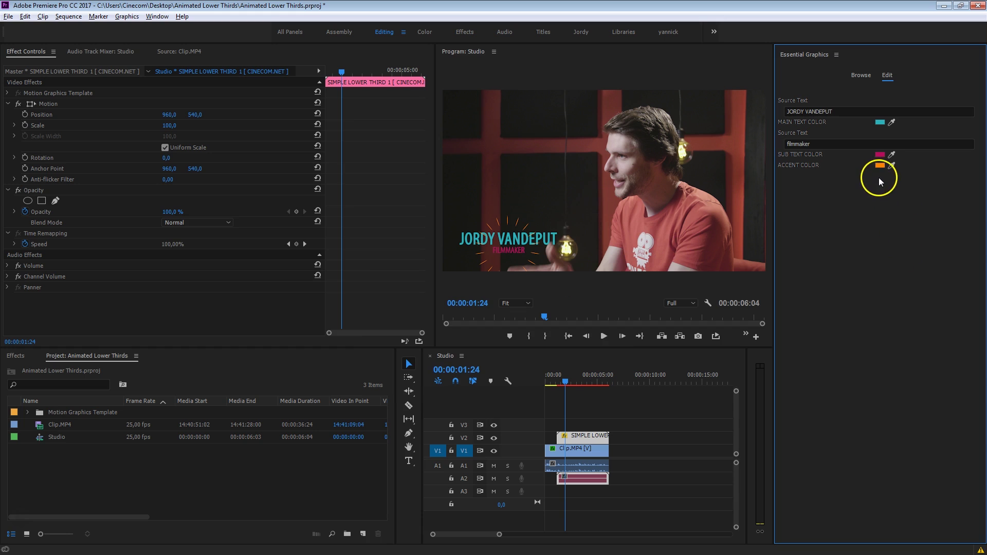
# Set the accent colour to green.
pyautogui.click(880, 165)
pyautogui.moveTo(524, 260); pyautogui.dragTo(520, 276)
pyautogui.click(494, 326)
pyautogui.moveTo(495, 327); pyautogui.dragTo(500, 335)
pyautogui.click(605, 243)
pyautogui.click(607, 229)
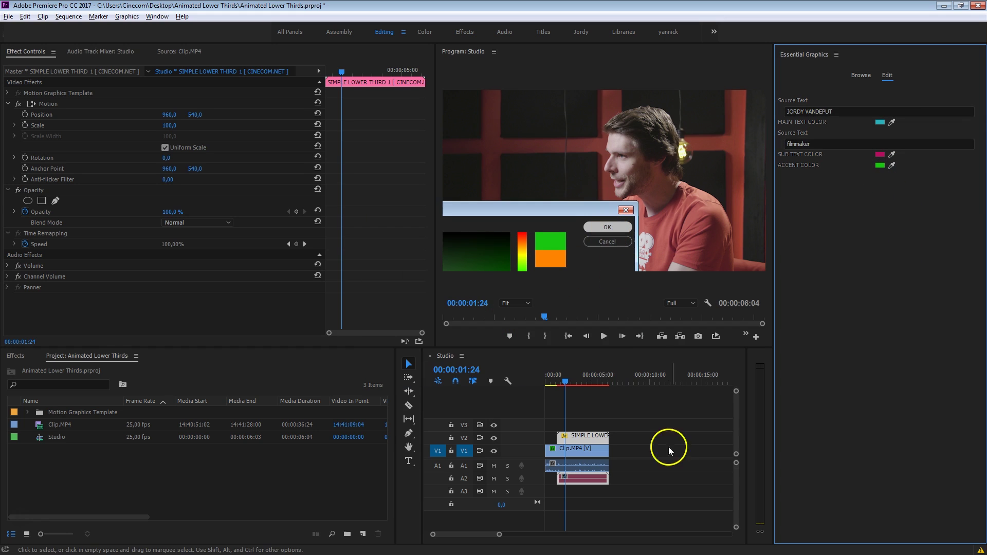
pyautogui.click(664, 418)
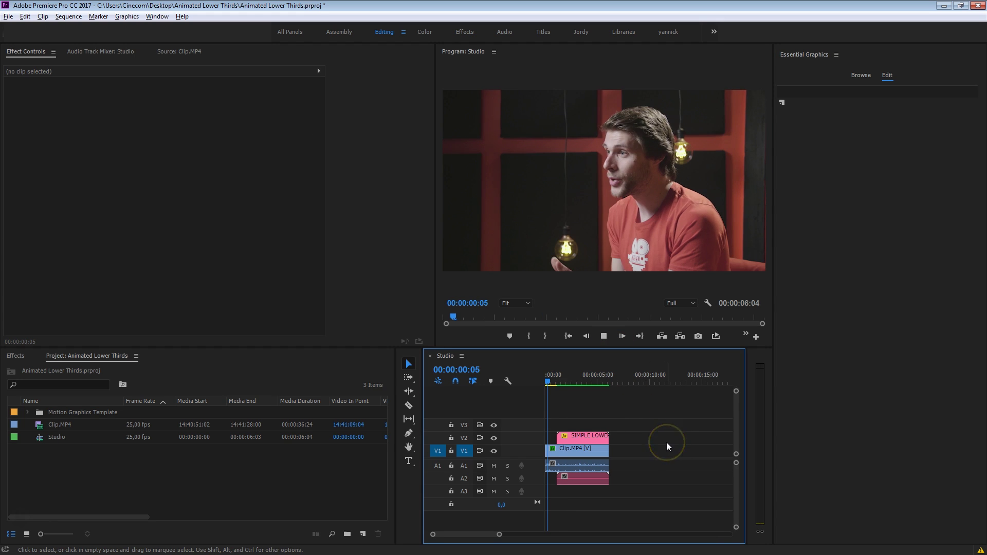
pyautogui.press('space')
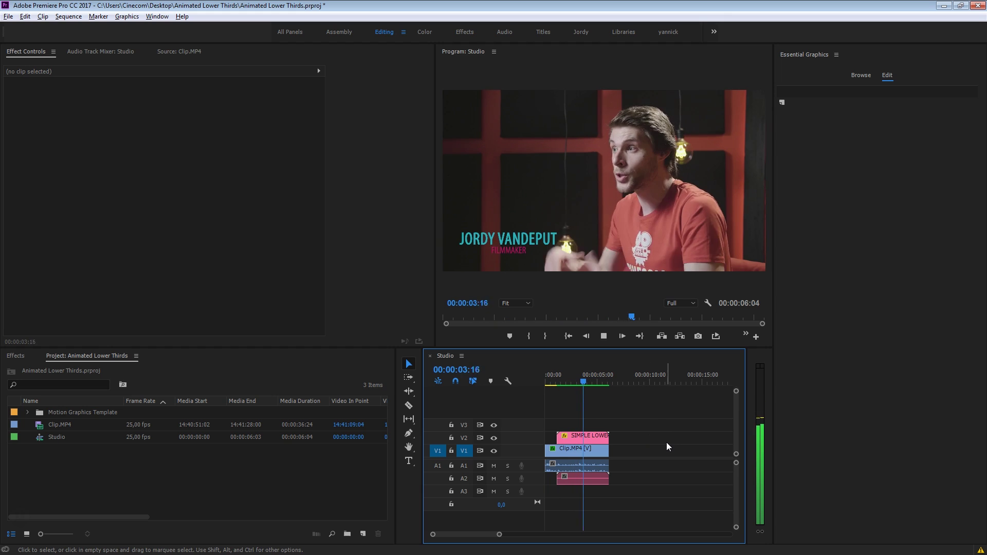
pyautogui.click(671, 437)
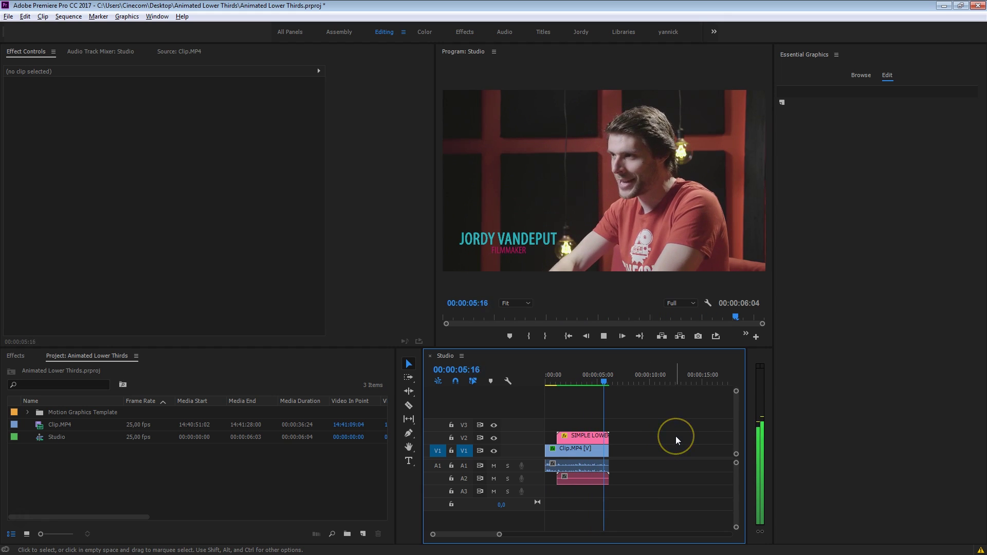